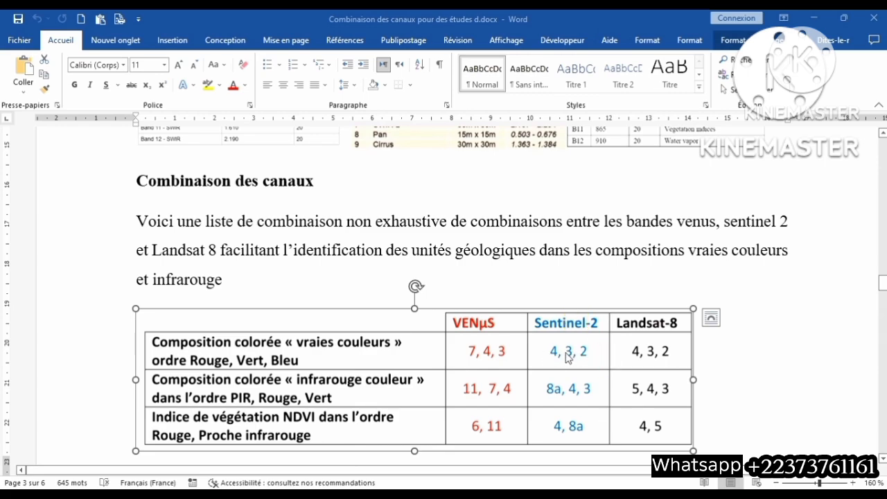
Examine the Sentinel-2 band order for the true-colour composition in the band combination table
left_click(568, 357)
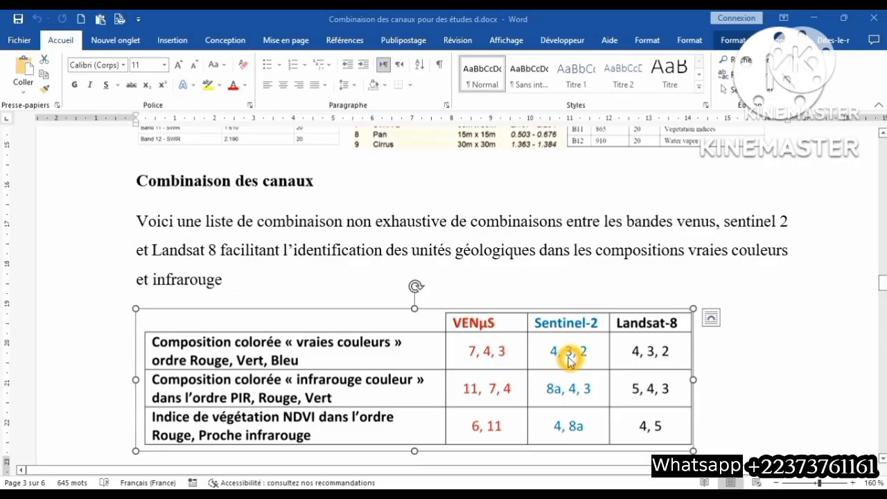
left_click(555, 354)
left_click(556, 353)
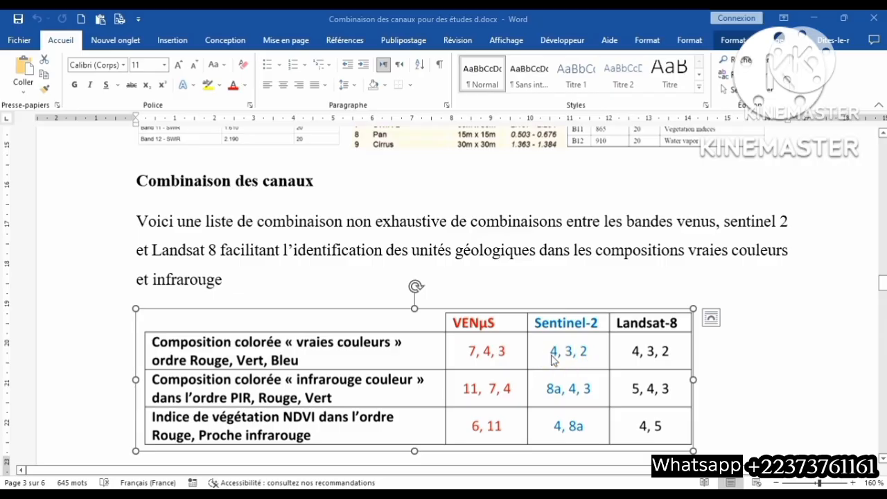
left_click(554, 356)
left_click(571, 359)
left_click(575, 356)
left_click(577, 356)
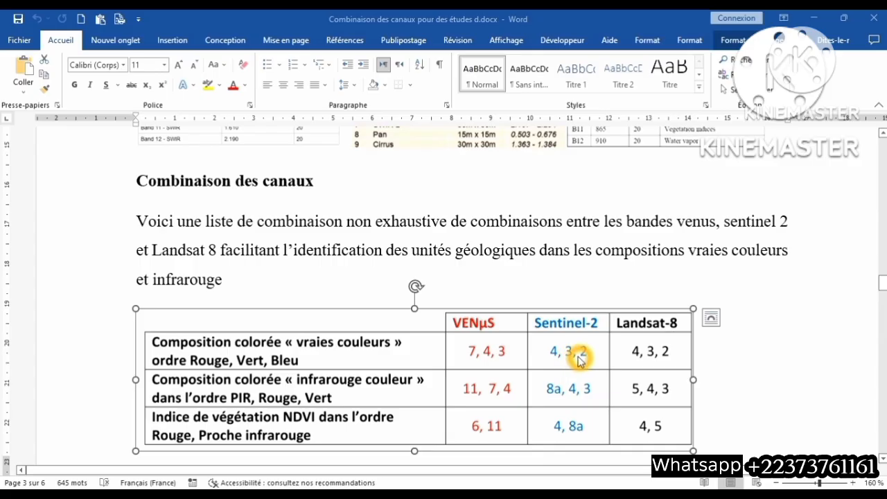
left_click(575, 361)
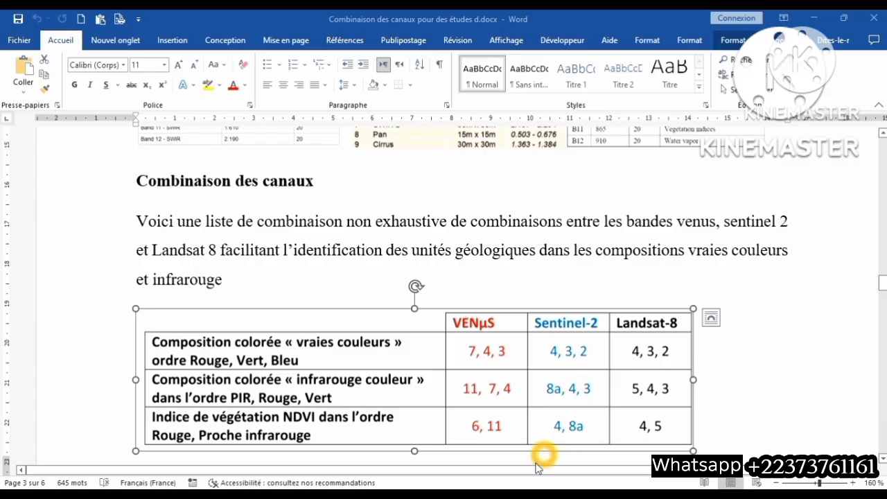
Switch to QGIS and display the band set as a 4-3-2 RGB colour composite
left_click(526, 493)
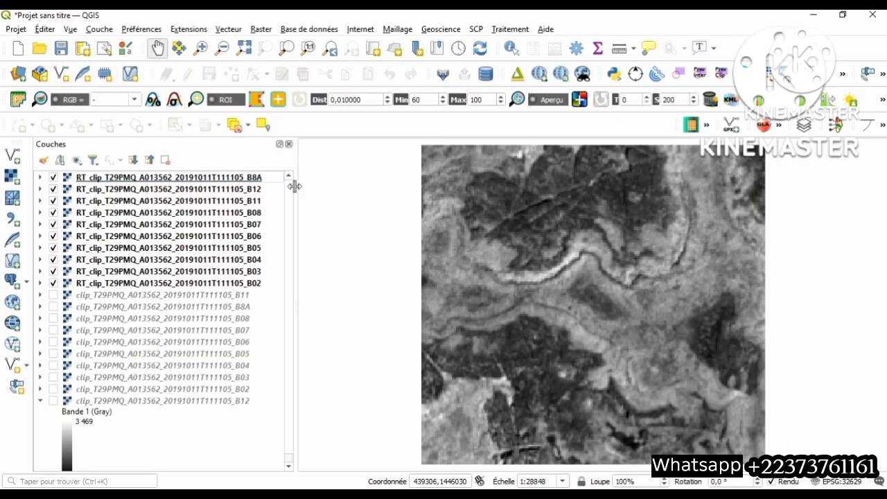
left_click(167, 146)
left_click(126, 105)
left_click(89, 99)
left_click(136, 101)
left_click(118, 100)
left_click(136, 101)
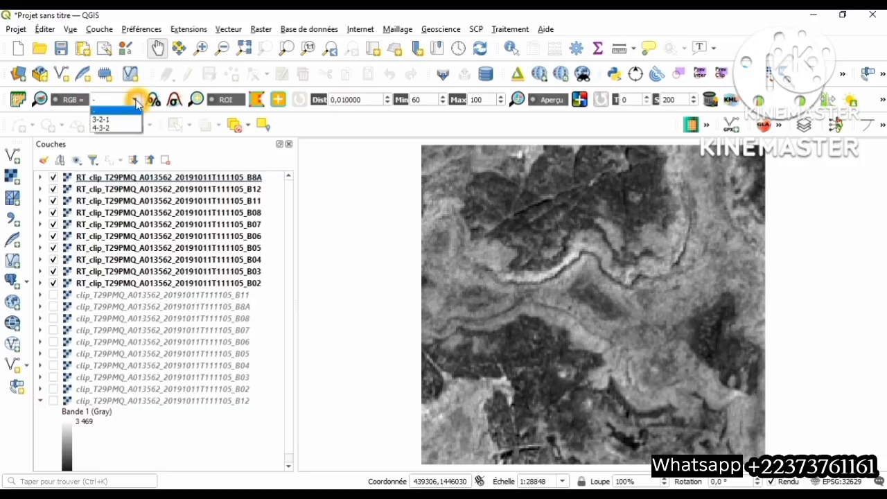
left_click(99, 130)
left_click(109, 131)
left_click(109, 130)
left_click(108, 130)
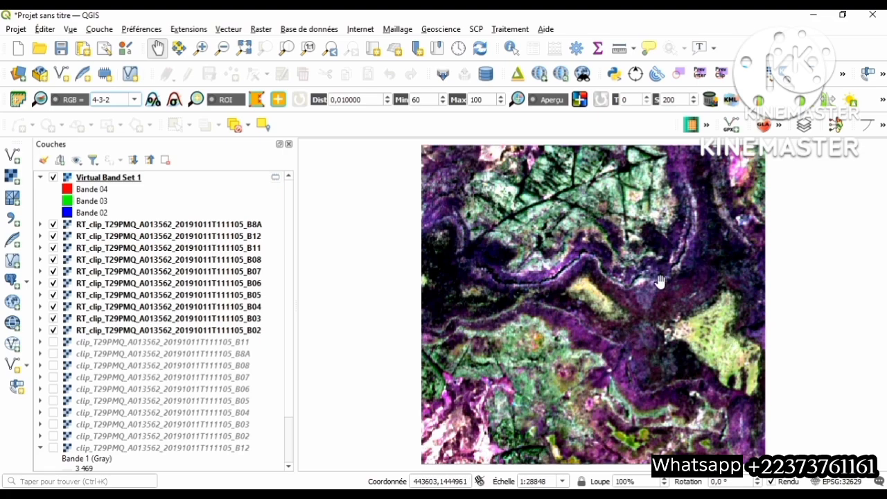
Examine the differently coloured geological units across the 4-3-2 composite image
left_click(639, 340)
left_click(648, 317)
left_click(626, 244)
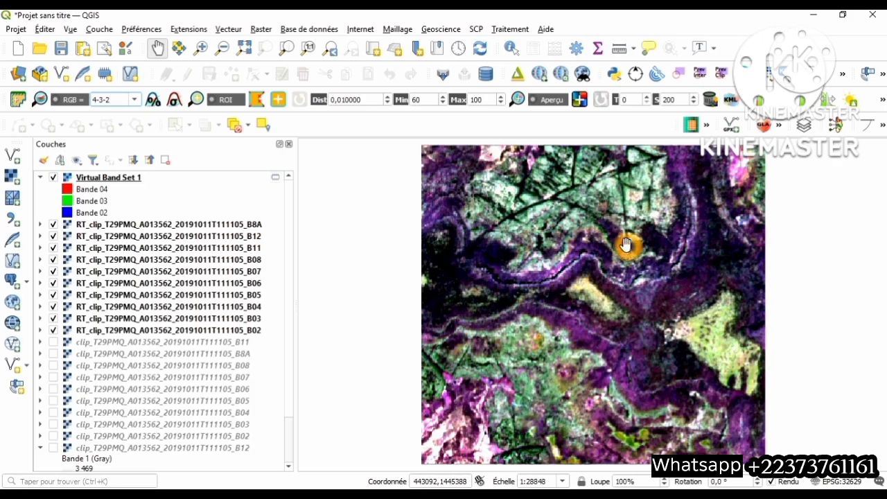
left_click(733, 361)
left_click(508, 355)
left_click(540, 357)
left_click(350, 495)
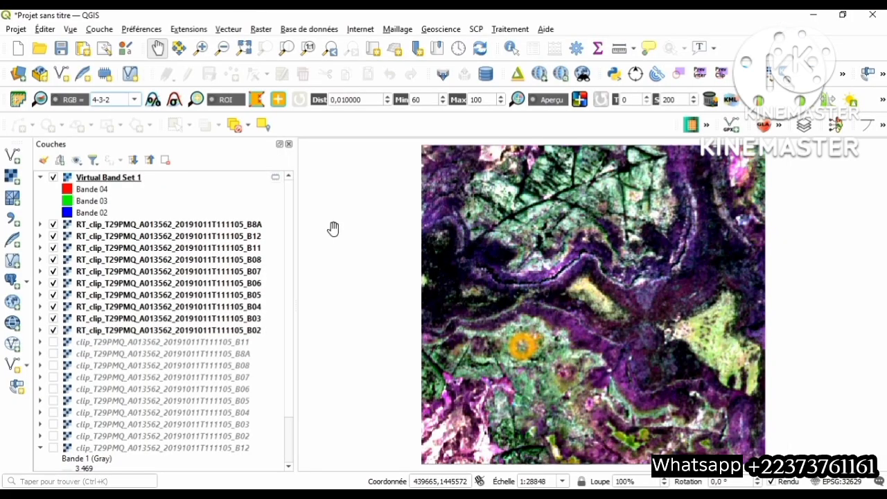
Replace the RGB colour composite with the infrared band combination 8-4-3
left_click(136, 103)
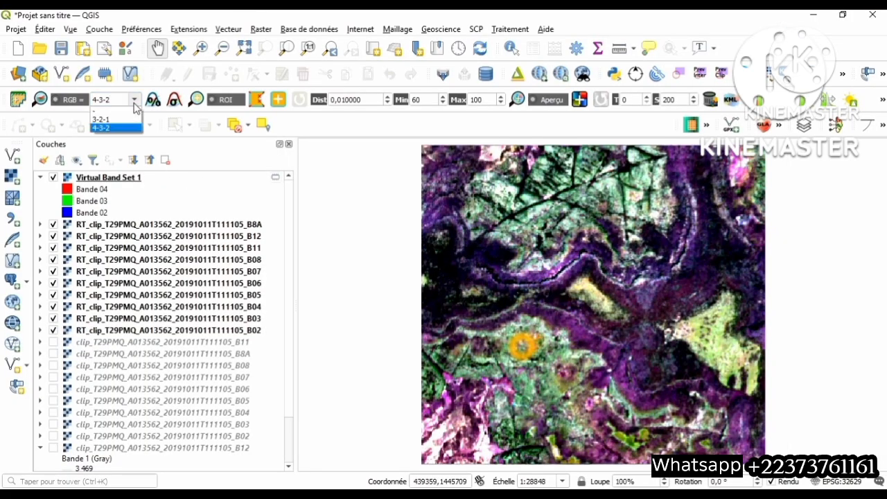
left_click(99, 110)
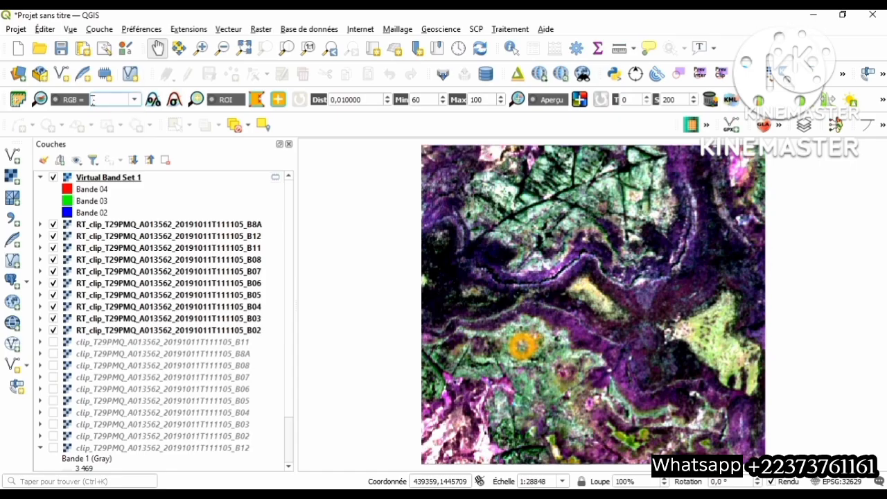
type("3")
type("-4")
key("Return")
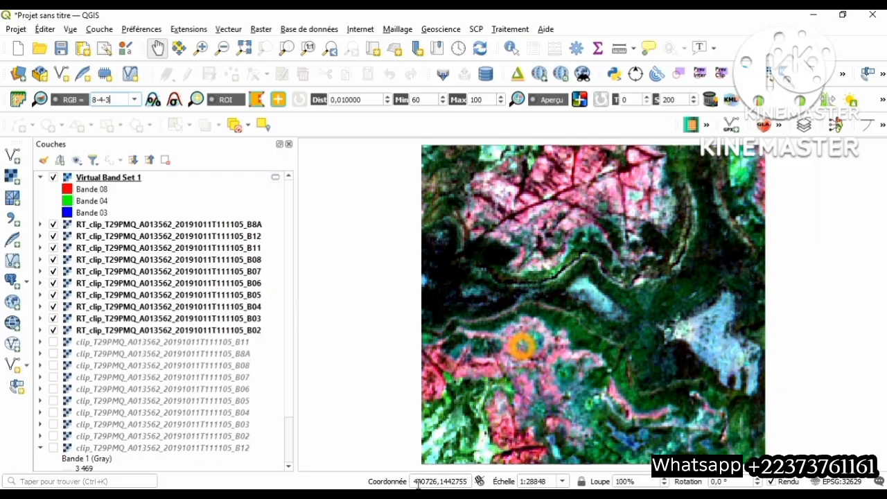
Consult the false-colour combinations in Tableau 2 of the Word document and return to QGIS
key("alt+Tab")
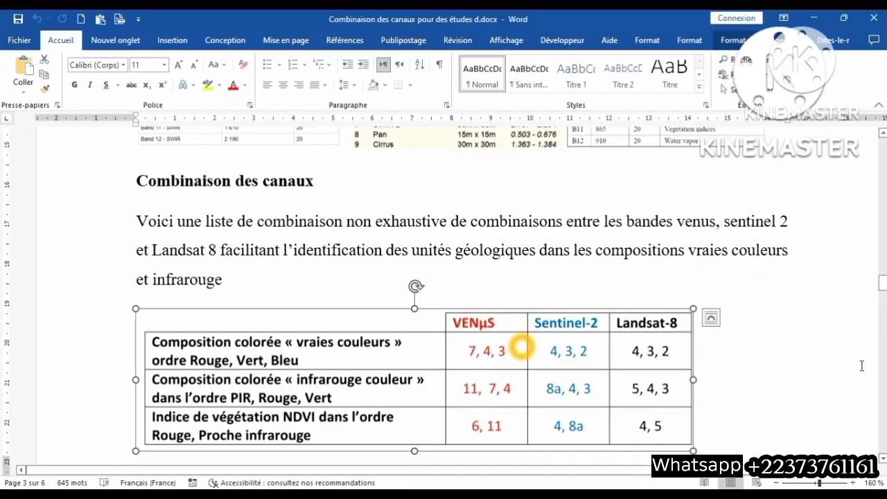
left_click_drag(883, 284, 883, 331)
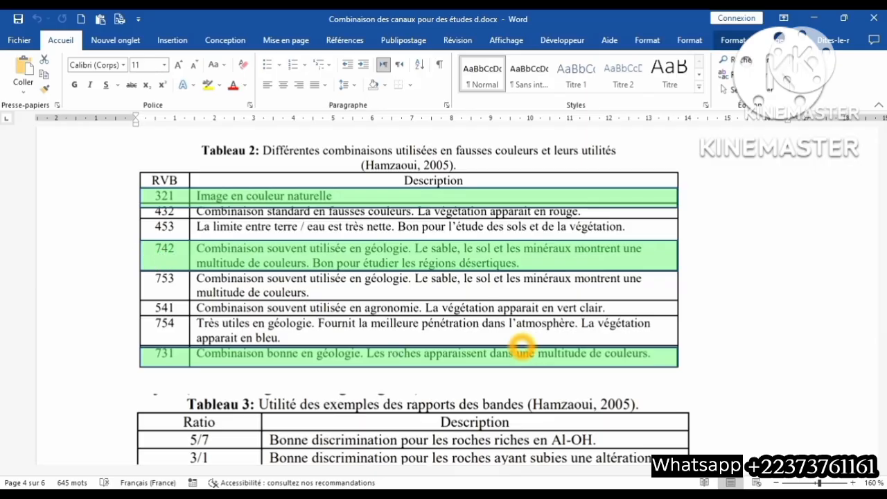
left_click(501, 495)
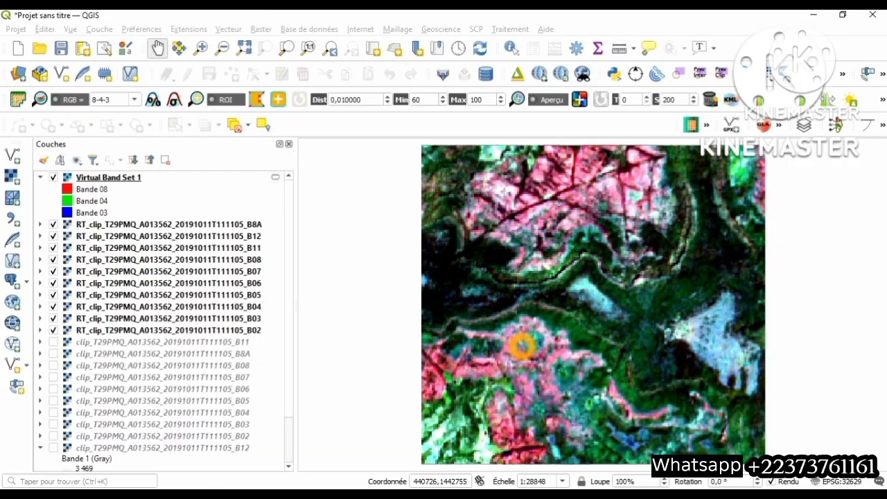
Set the virtual band set's RGB colour composite to the geology combination 7-4-2
left_click(134, 99)
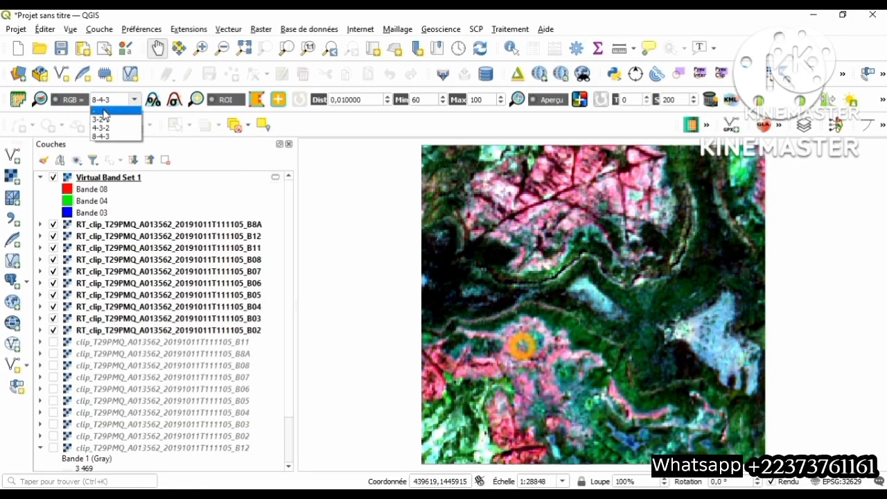
left_click(106, 112)
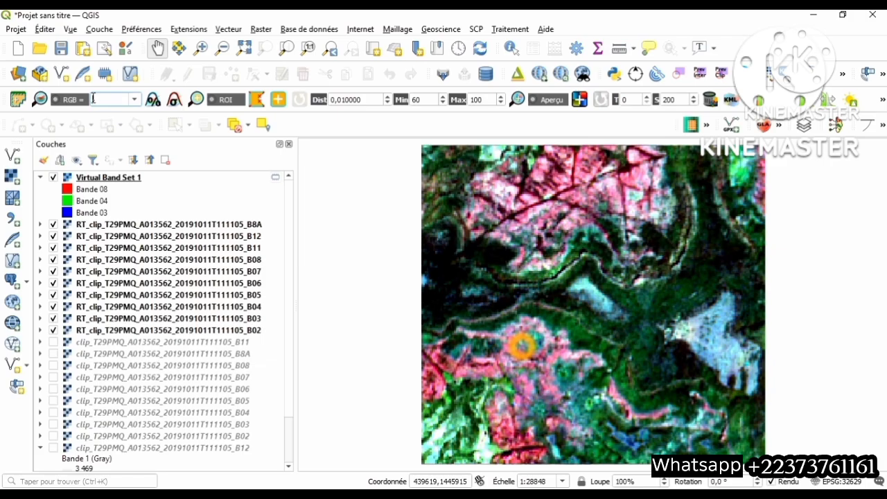
type("2")
type("4")
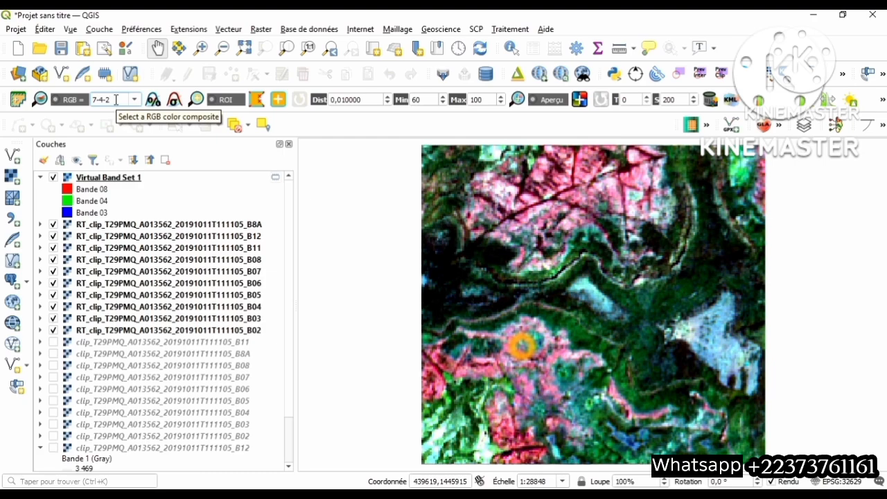
key("Return")
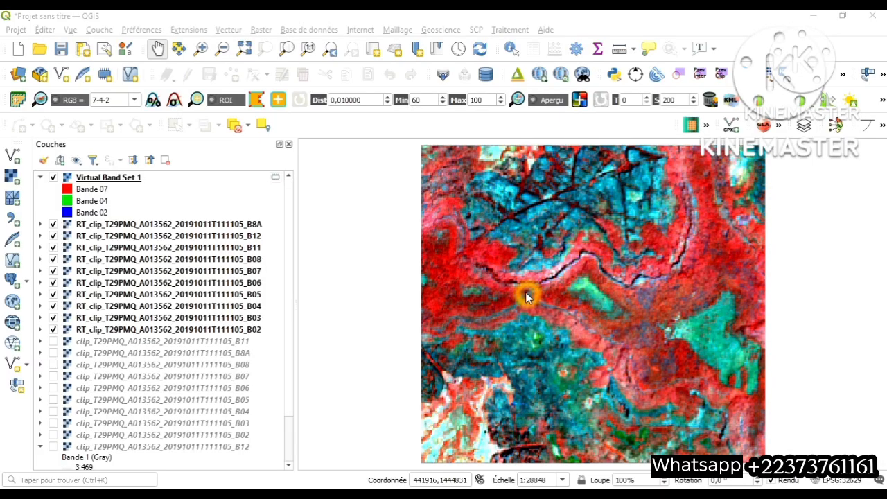
left_click(462, 274)
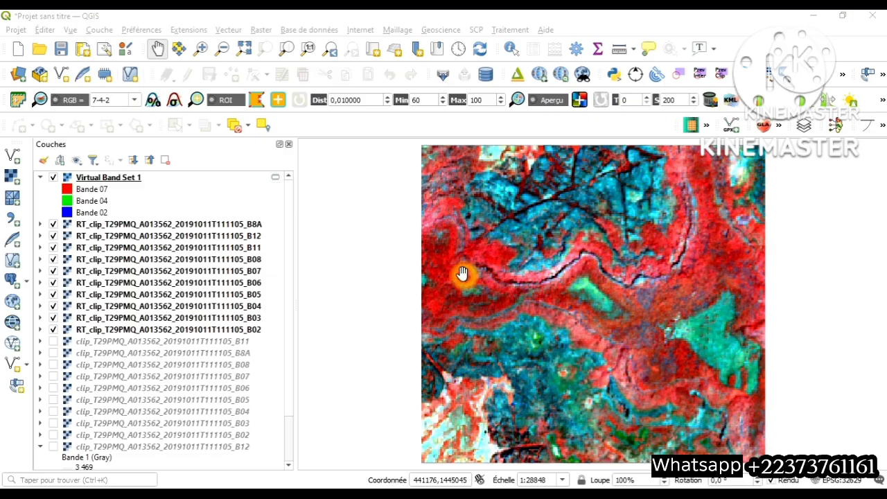